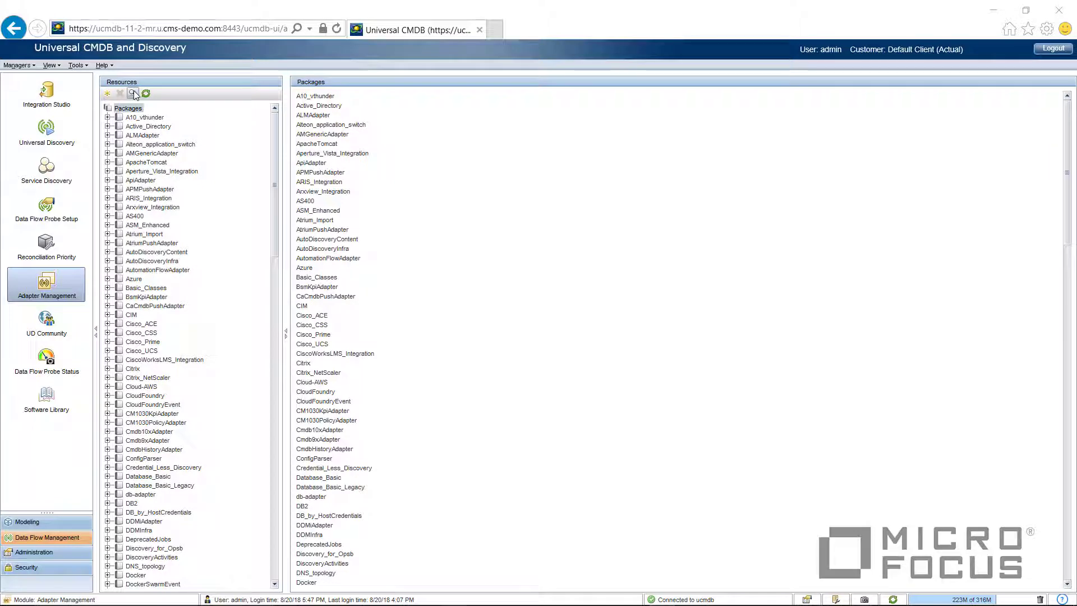
# Step: Find the ud-agent-win32-x86.msi adapter resource and export it to Documents
pyautogui.click(133, 94)
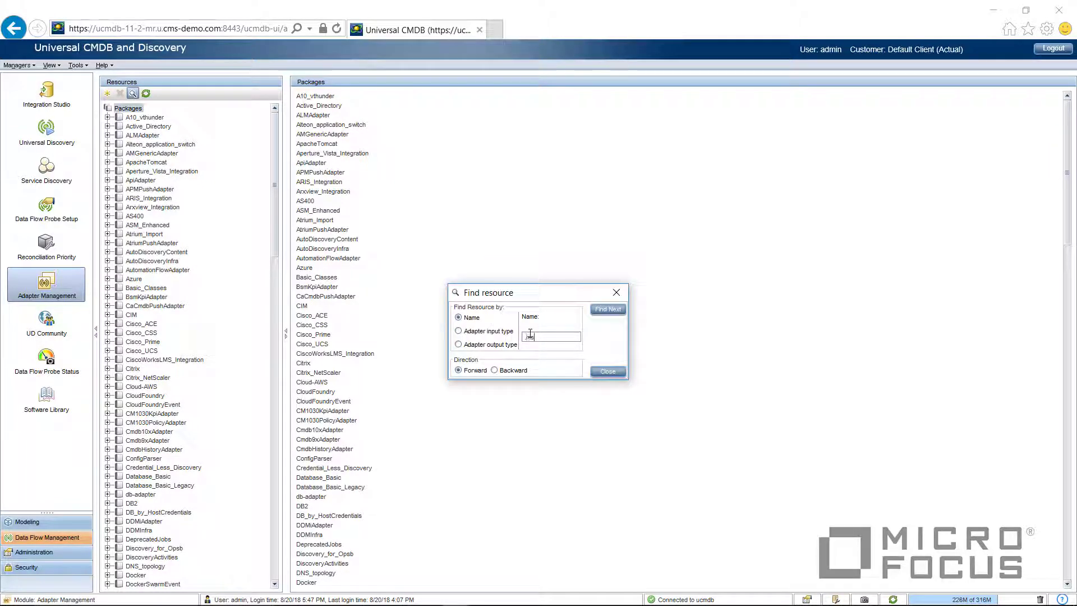
pyautogui.press('Return')
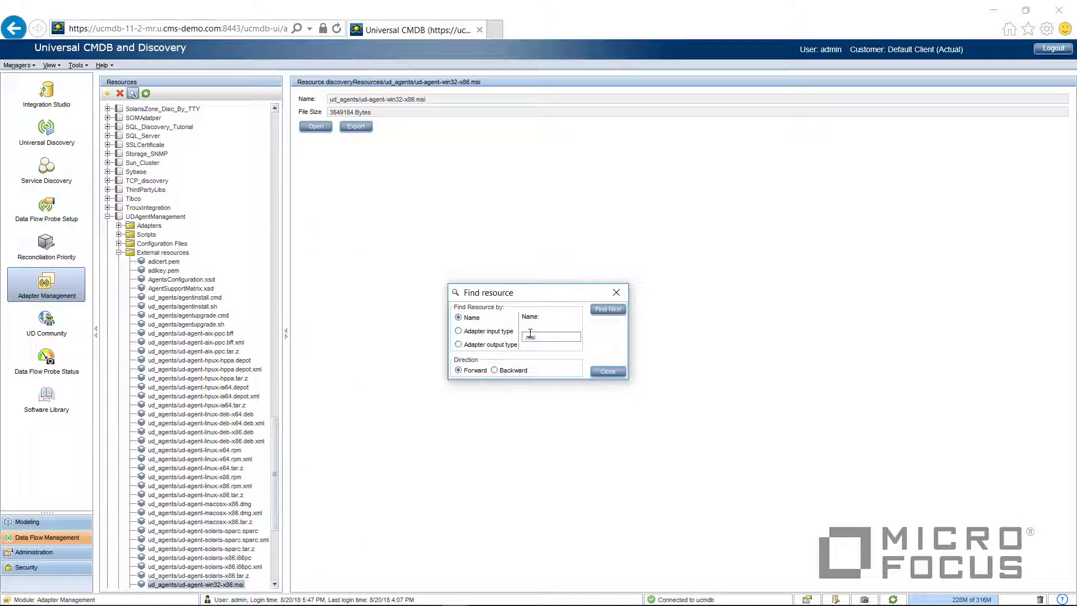
pyautogui.click(618, 293)
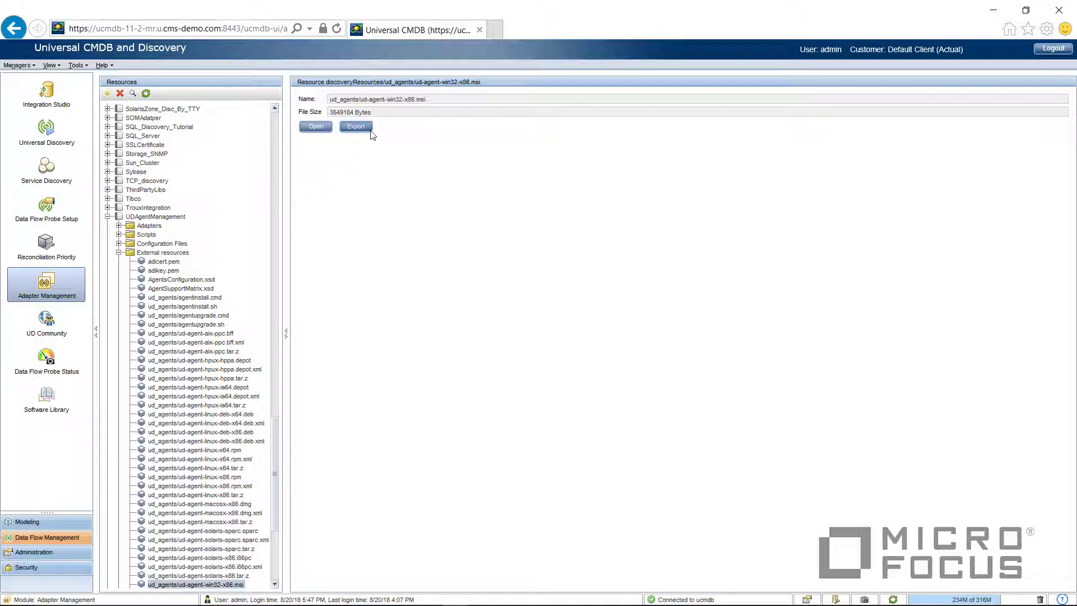
pyautogui.click(356, 126)
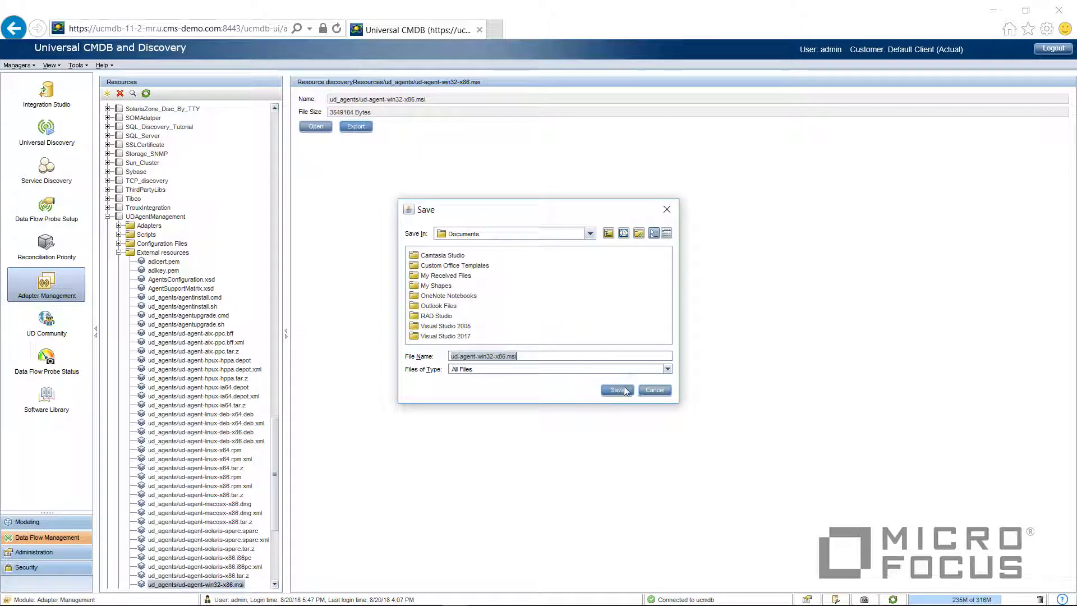
pyautogui.click(619, 390)
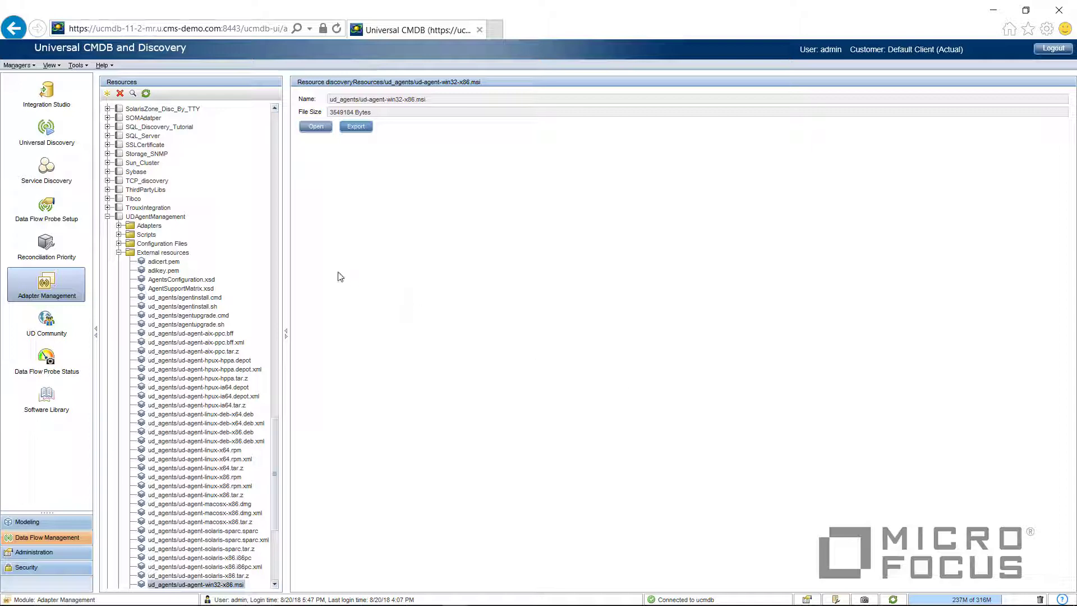
# Step: Under DefaultDomain > Credentials, add a Universal Discovery Protocol credential labelled 'Production UD Agent'
pyautogui.click(44, 209)
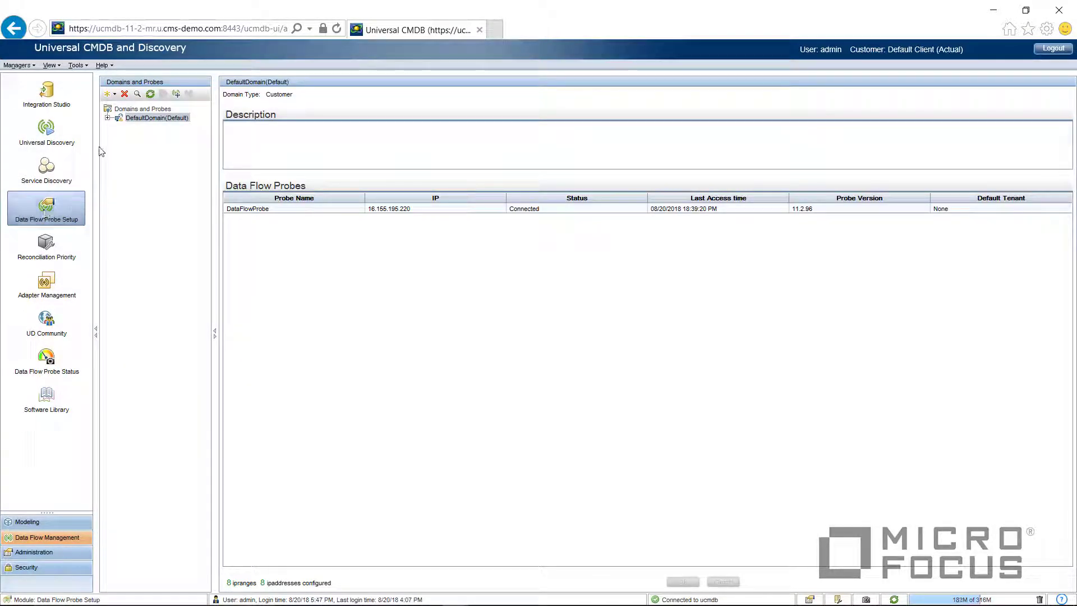
pyautogui.click(109, 118)
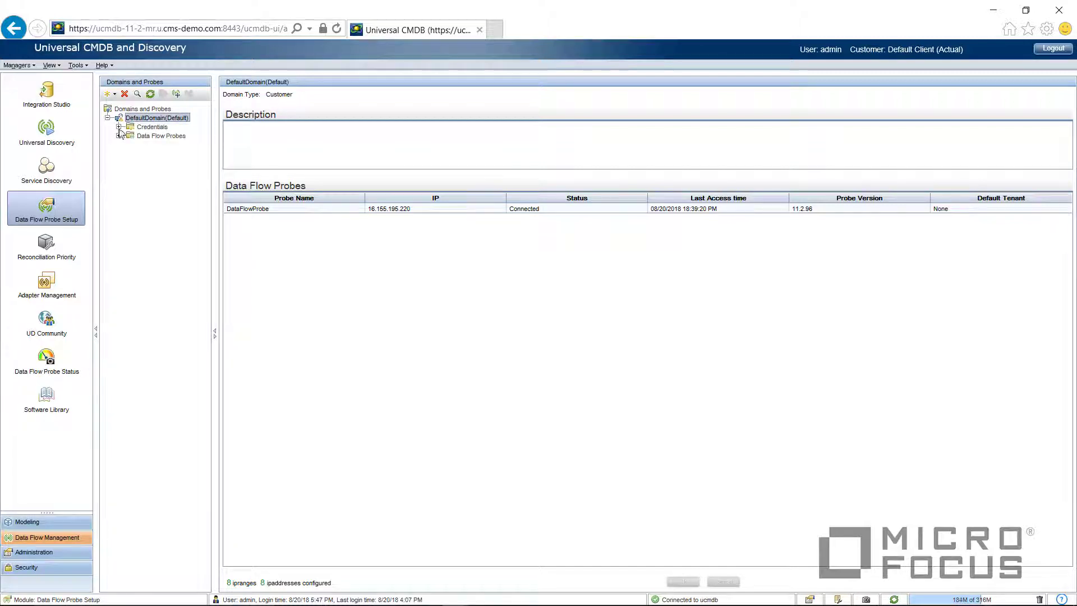
pyautogui.click(119, 126)
pyautogui.click(167, 432)
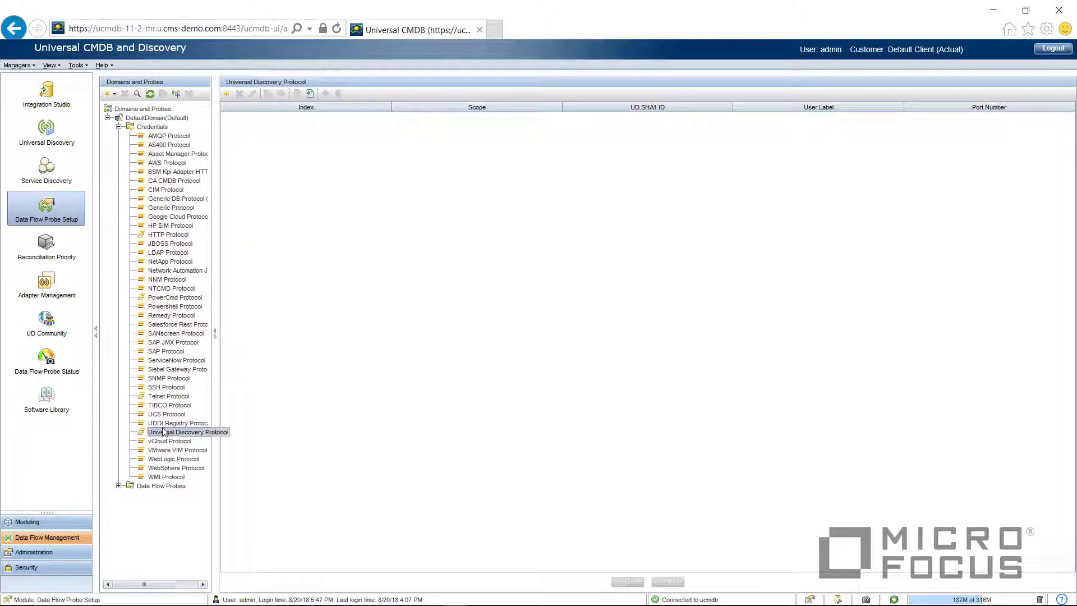
pyautogui.click(226, 95)
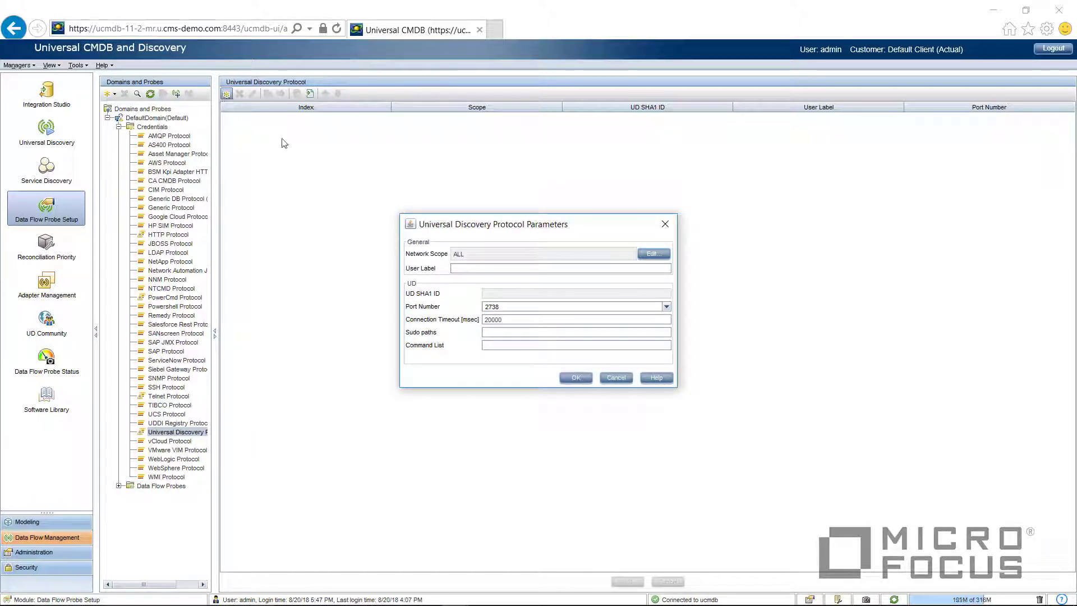
pyautogui.click(460, 268)
pyautogui.write('tion UD Agent')
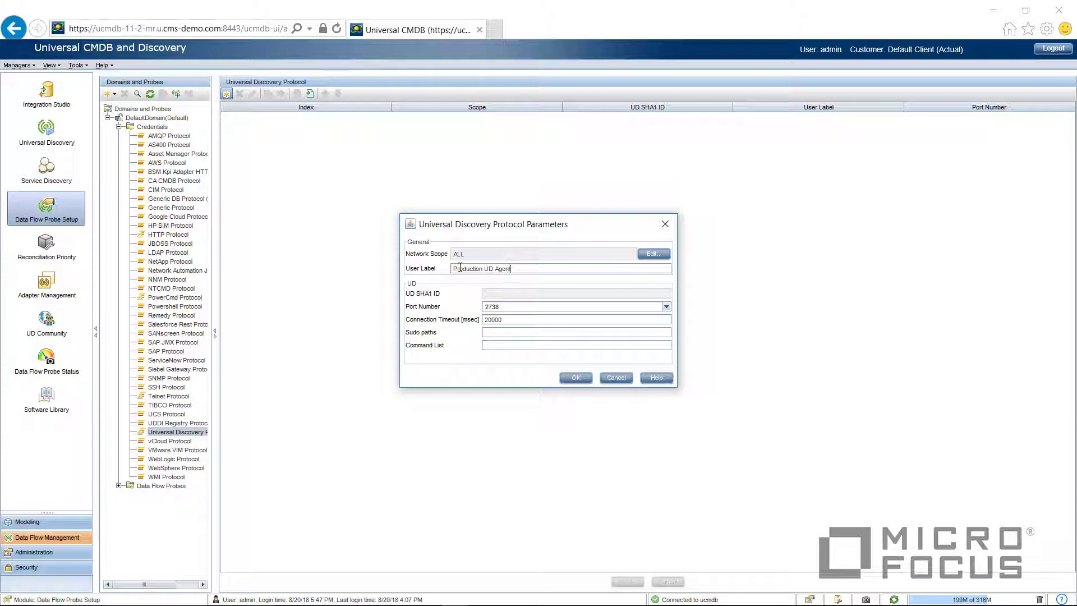
pyautogui.click(572, 377)
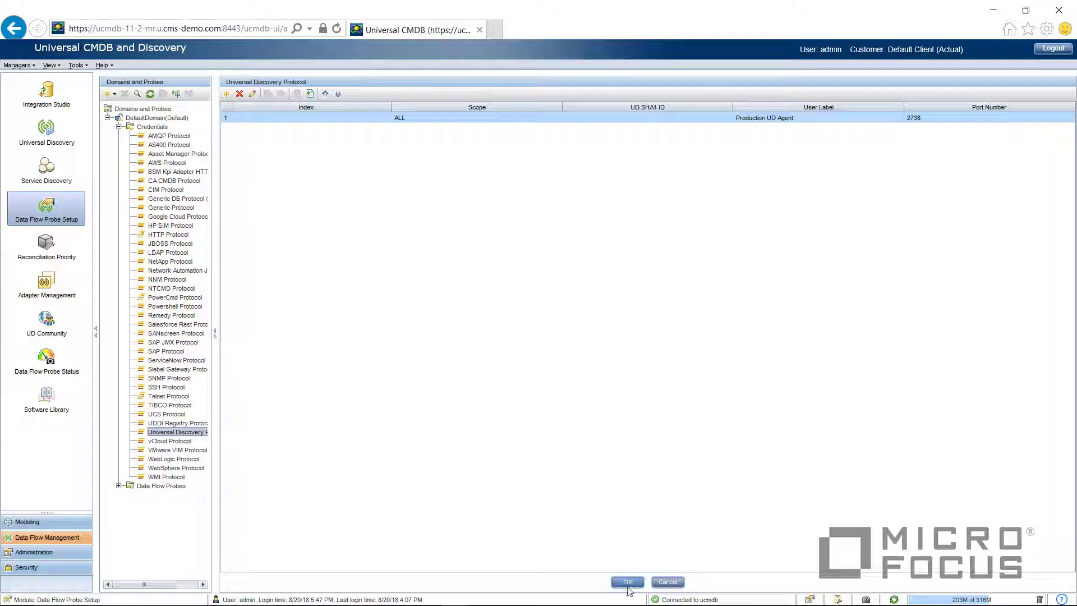
# Step: Save the Production UD Agent credential and export its acstrust.cert and agentca.pem to Documents
pyautogui.click(627, 582)
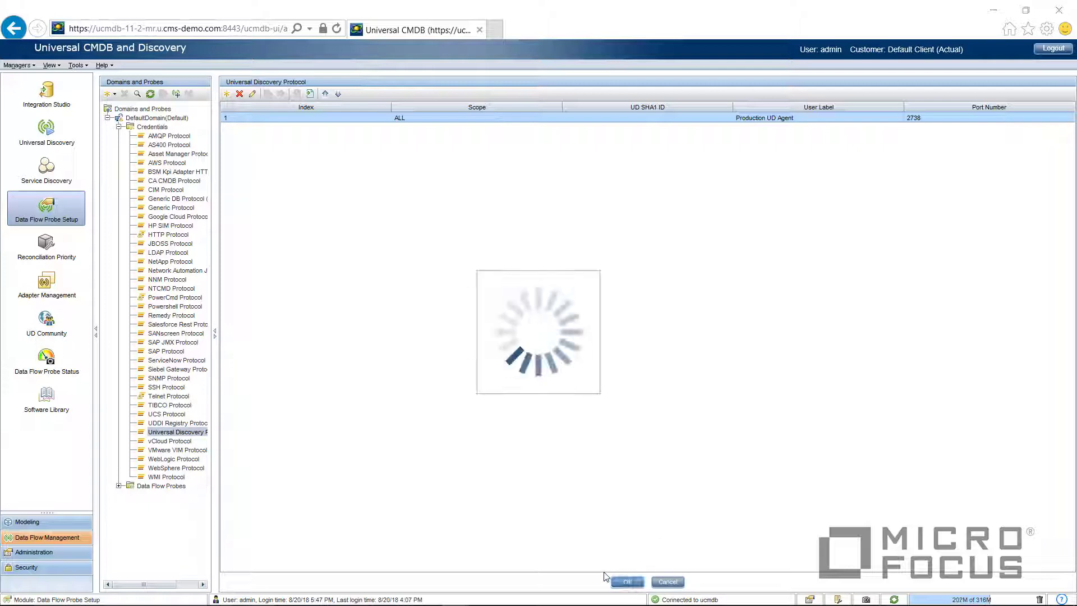
pyautogui.rightClick(242, 119)
pyautogui.click(270, 173)
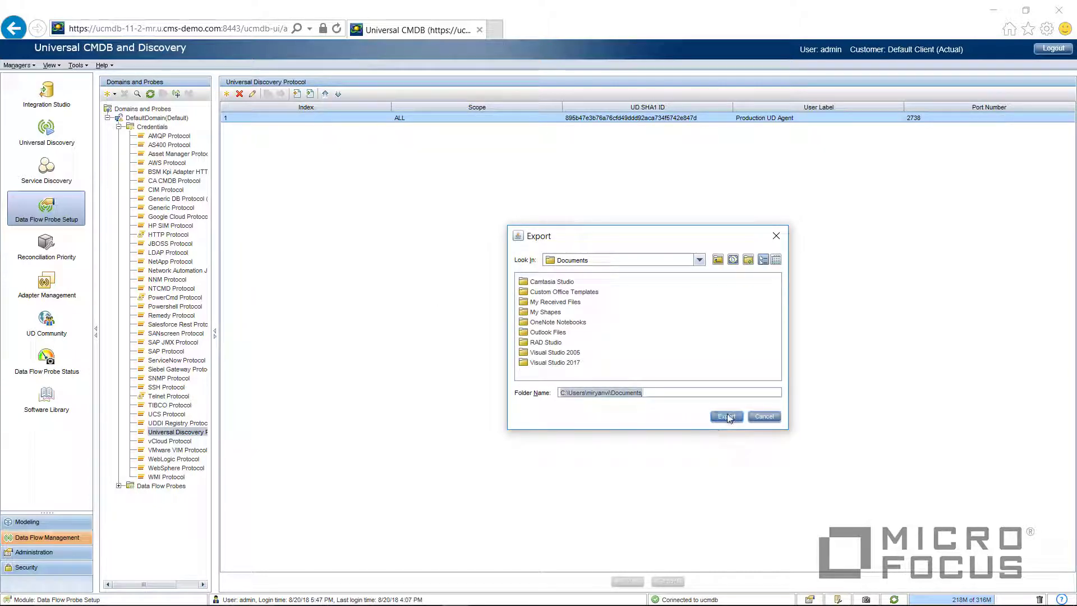
pyautogui.click(727, 417)
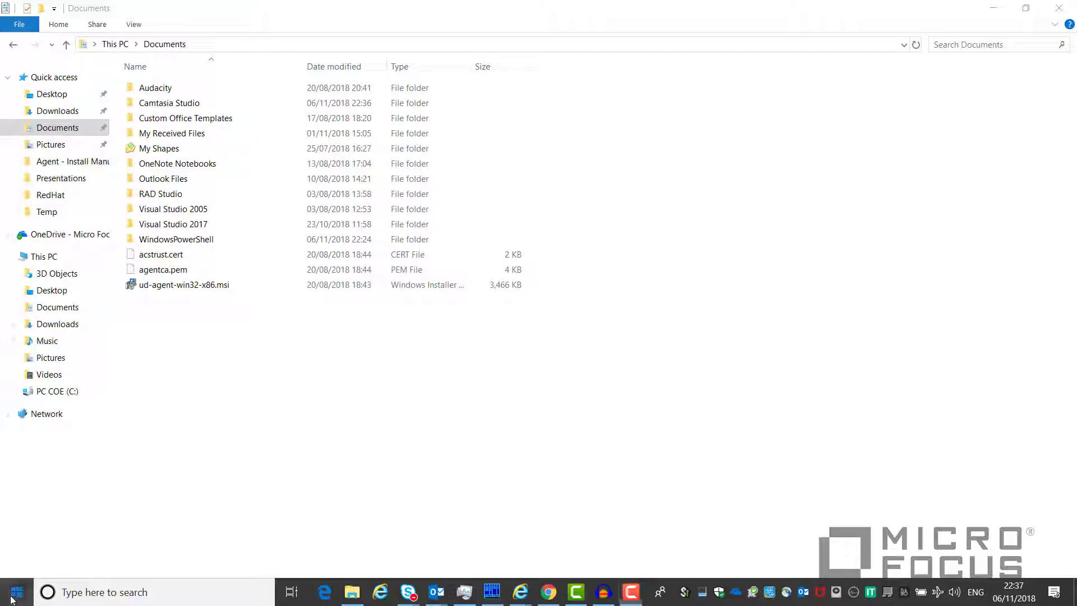
# Step: Launch Command Prompt with administrator rights
pyautogui.click(15, 595)
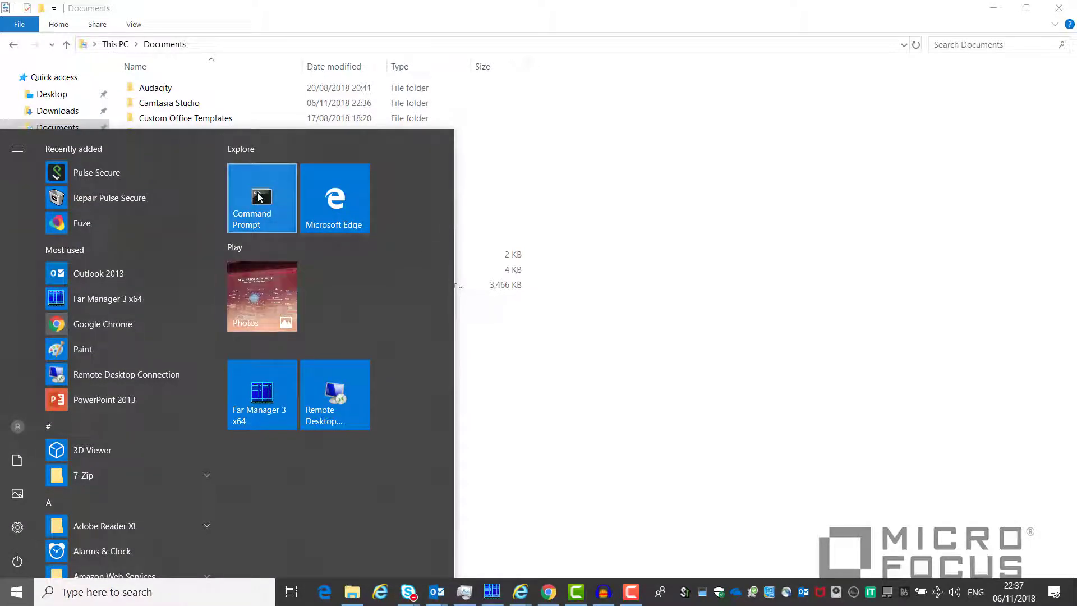
pyautogui.rightClick(261, 197)
pyautogui.moveTo(296, 255)
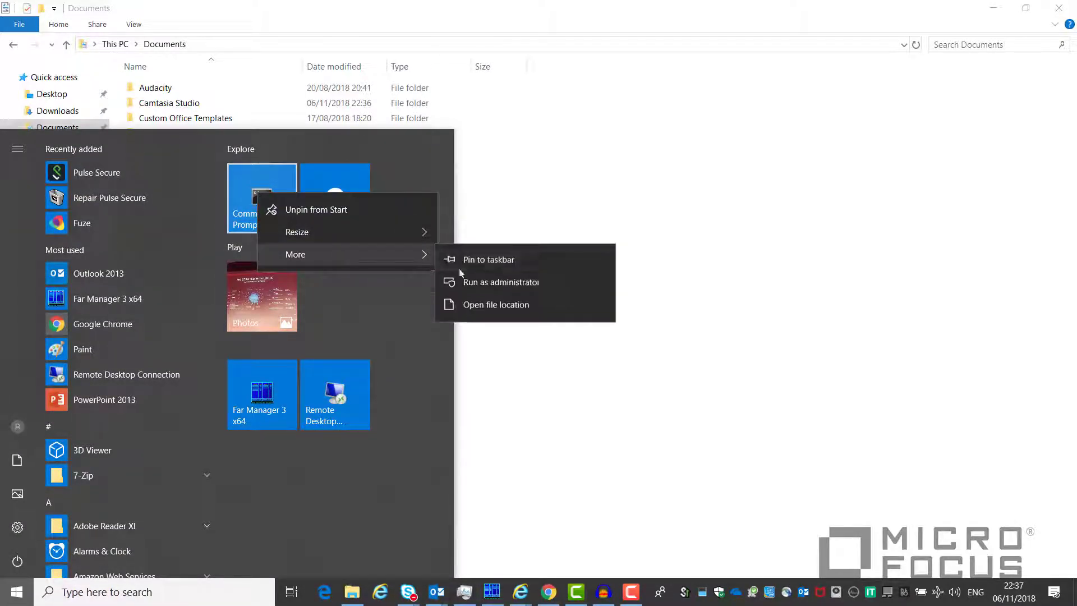
pyautogui.click(496, 282)
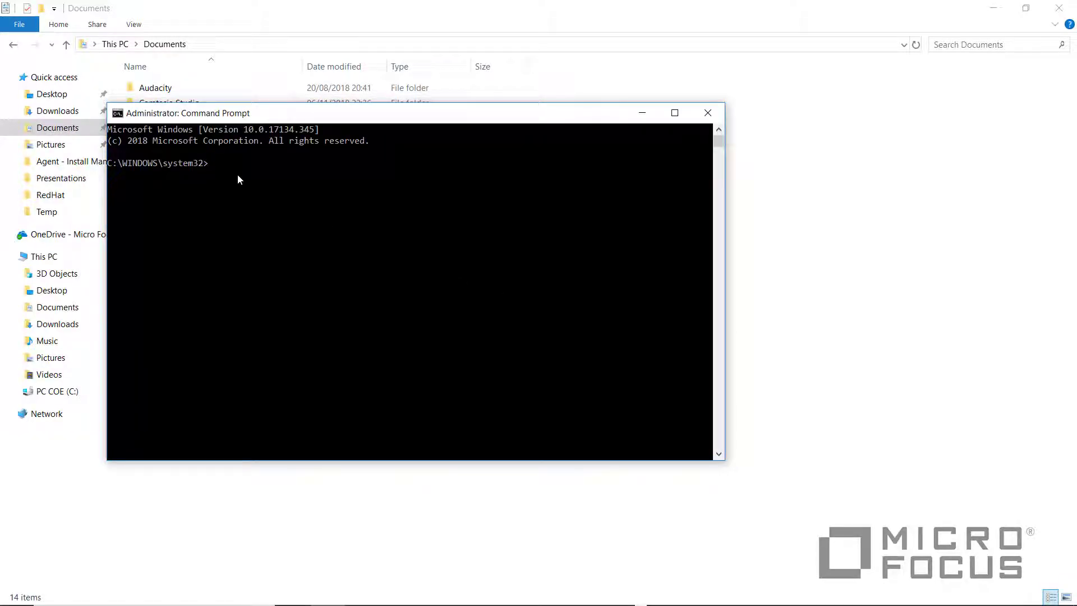
pyautogui.click(225, 164)
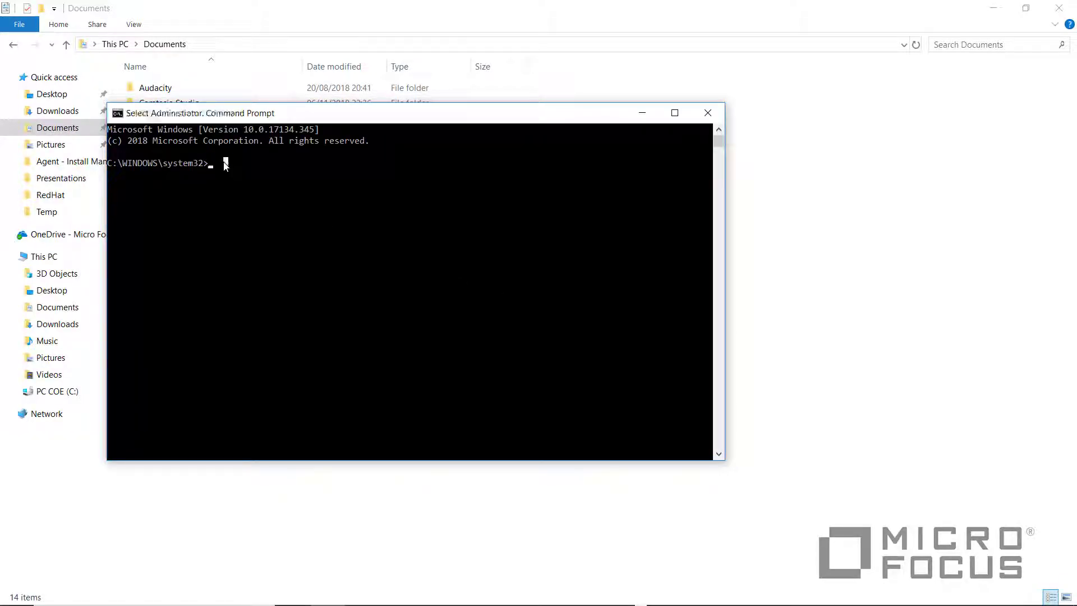
pyautogui.press('Escape')
pyautogui.write('cd \\users')
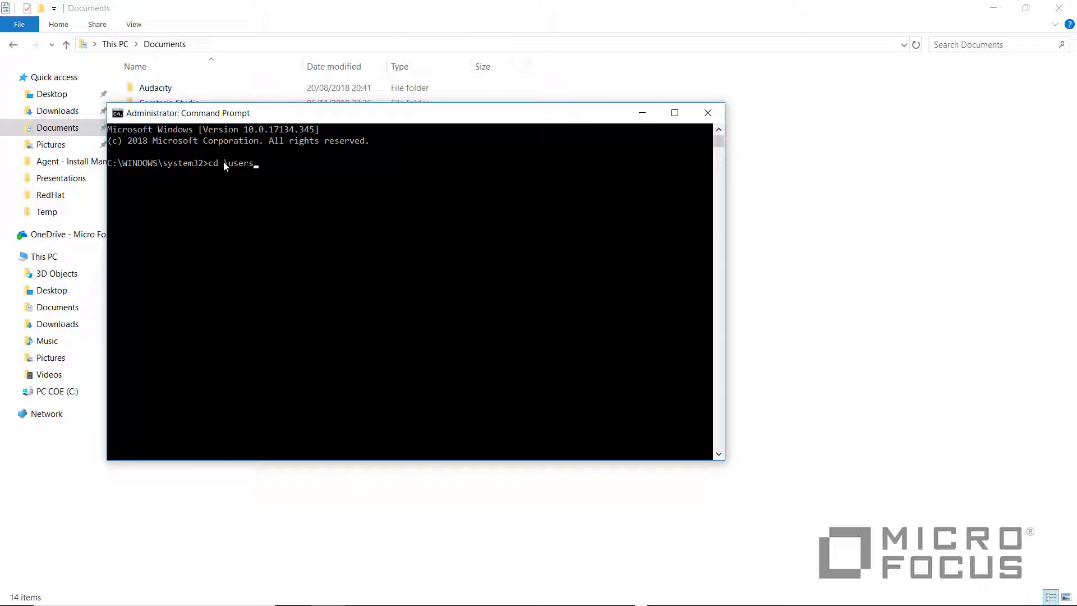
pyautogui.write('\\mir')
pyautogui.write('yanvi\\doc')
# Step: Change into the Documents folder and run msiexec /i ud-agent-win32-x86.msi
pyautogui.press('Tab')
pyautogui.press('Return')
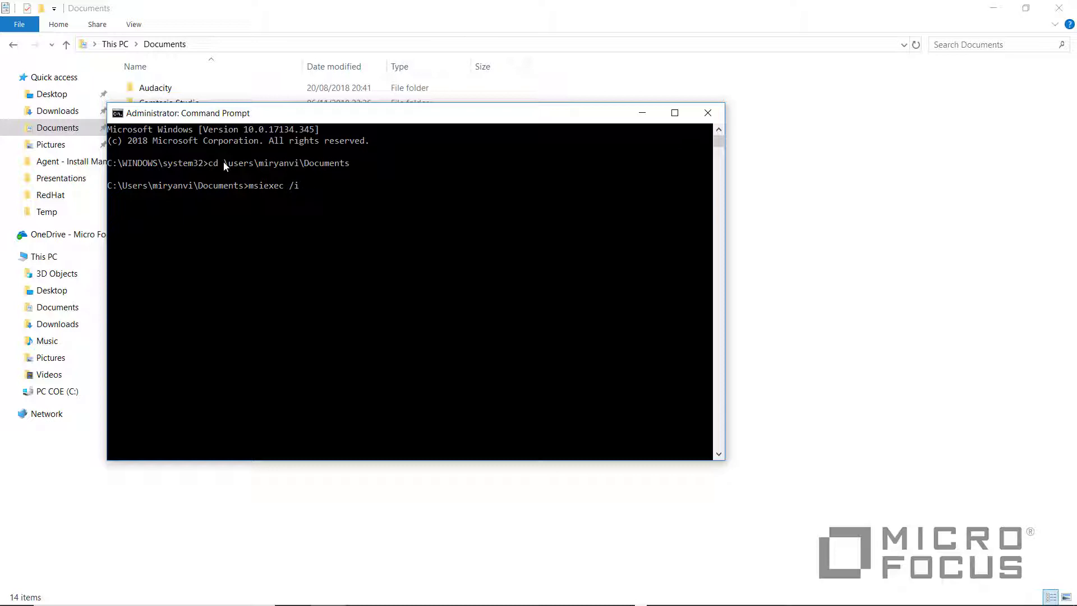
pyautogui.press('Tab')
pyautogui.press('Return')
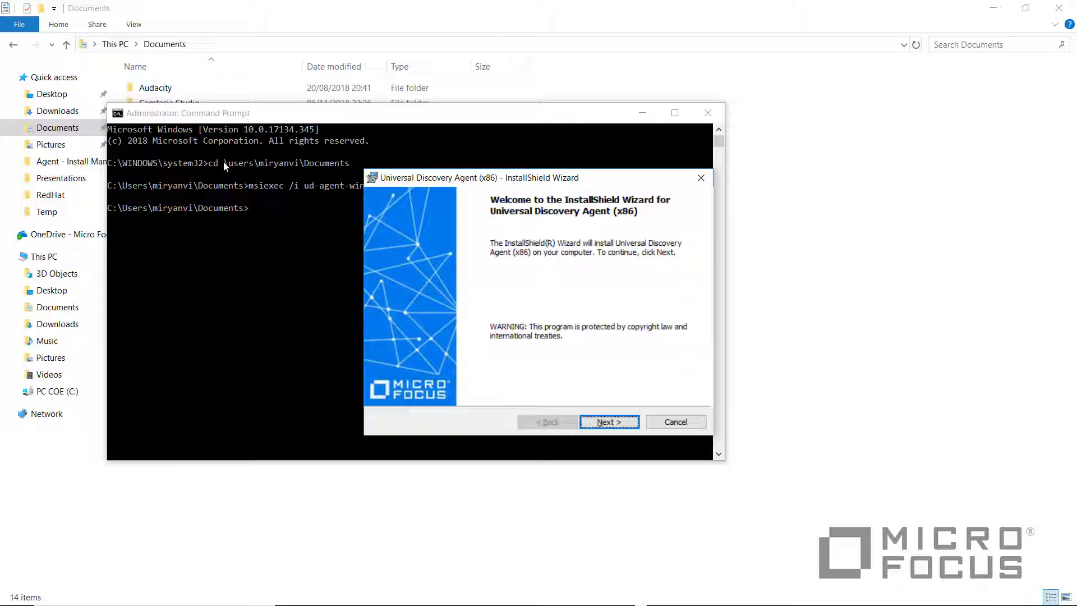
# Step: Choose Complete Install and set the certificate folder to Users\<user>\Documents
pyautogui.click(610, 421)
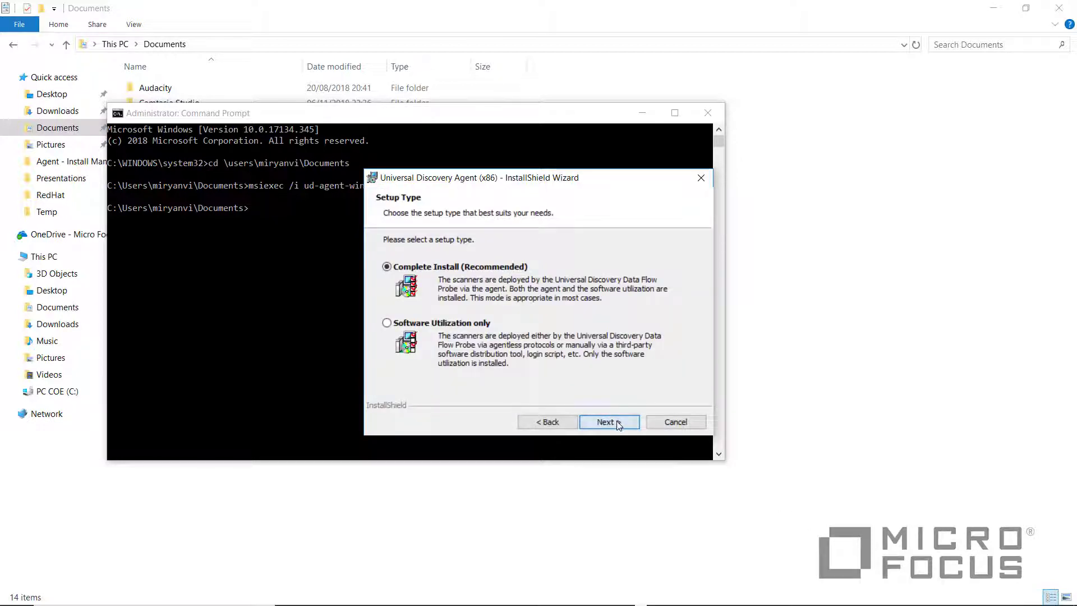
pyautogui.click(617, 423)
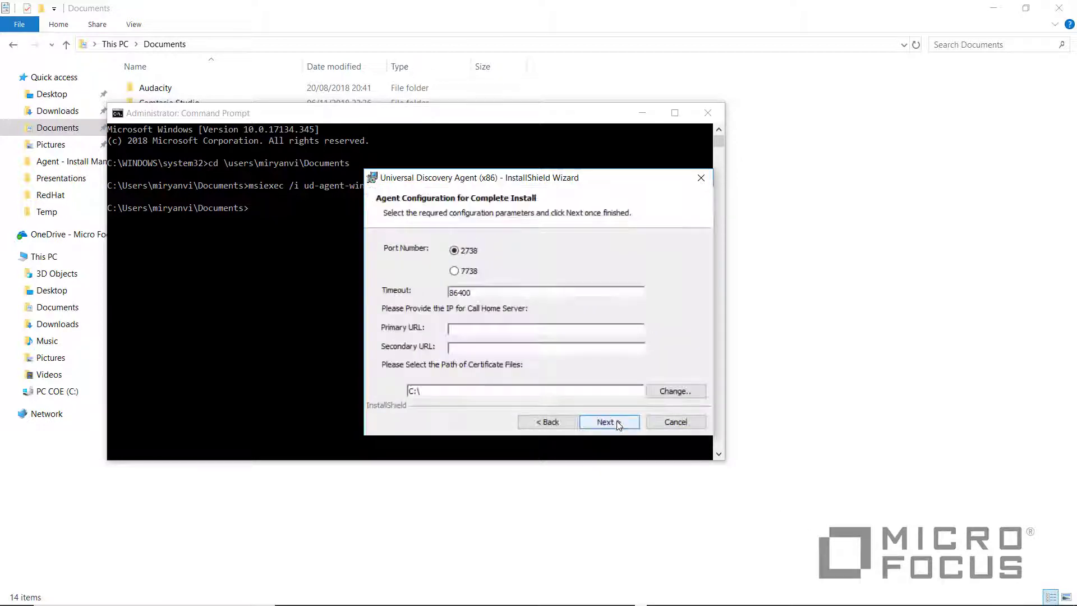
pyautogui.click(673, 391)
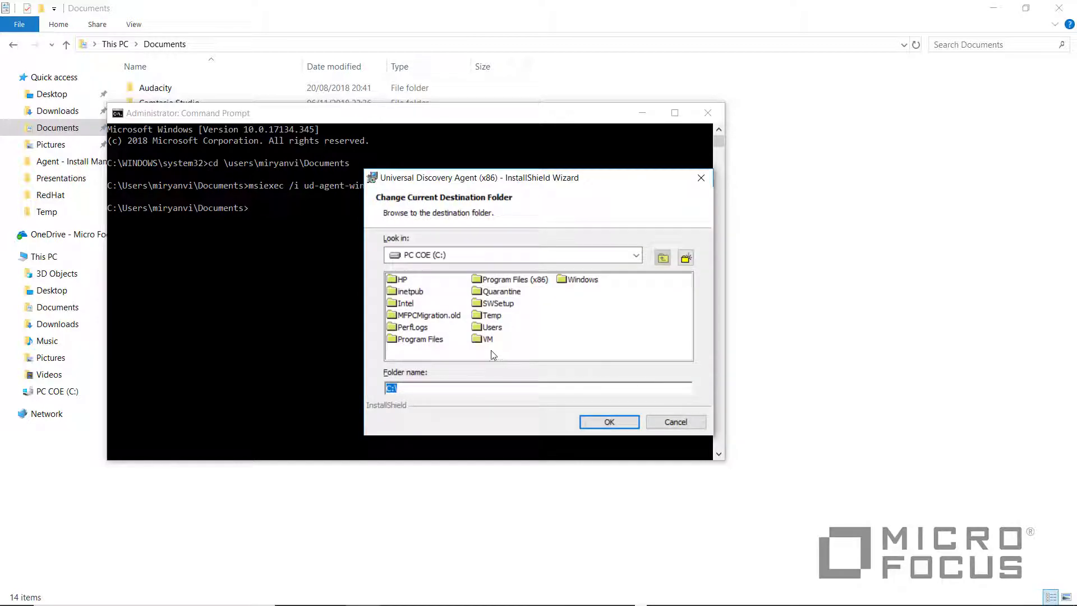
pyautogui.doubleClick(492, 327)
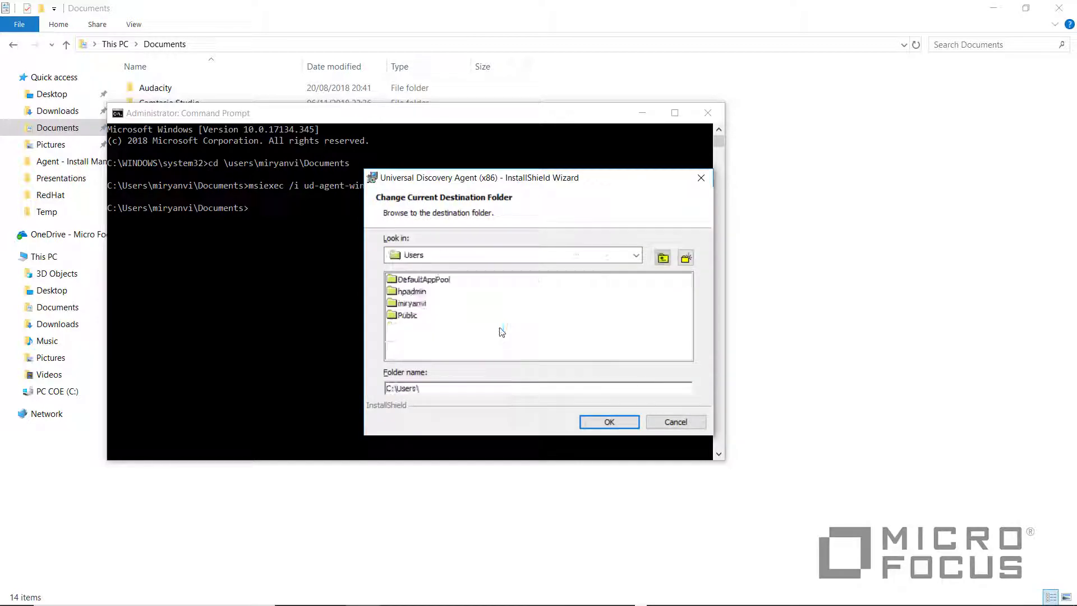
pyautogui.doubleClick(412, 303)
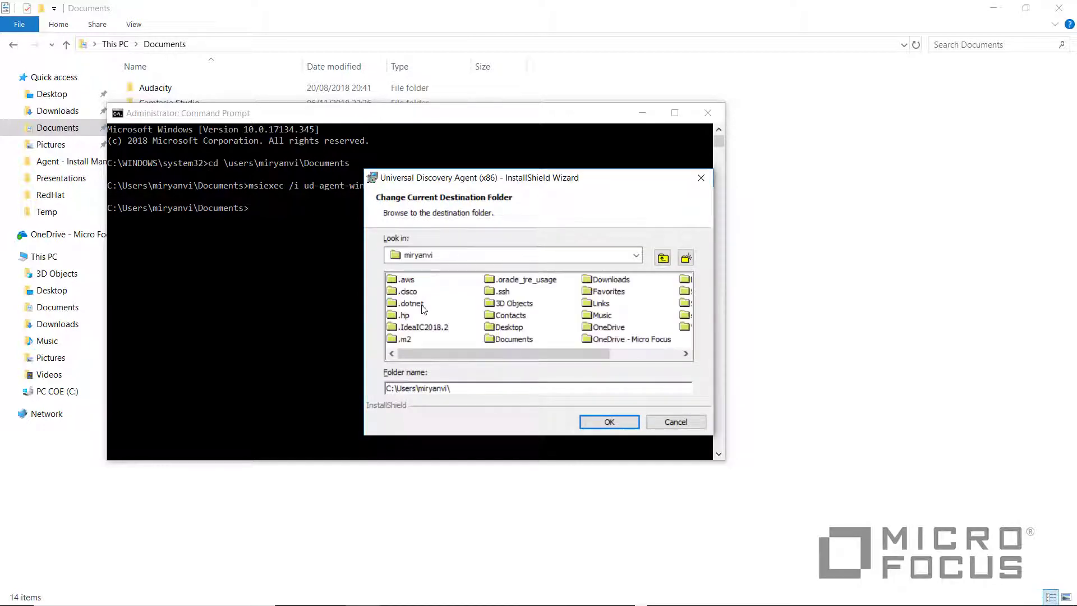
pyautogui.doubleClick(513, 338)
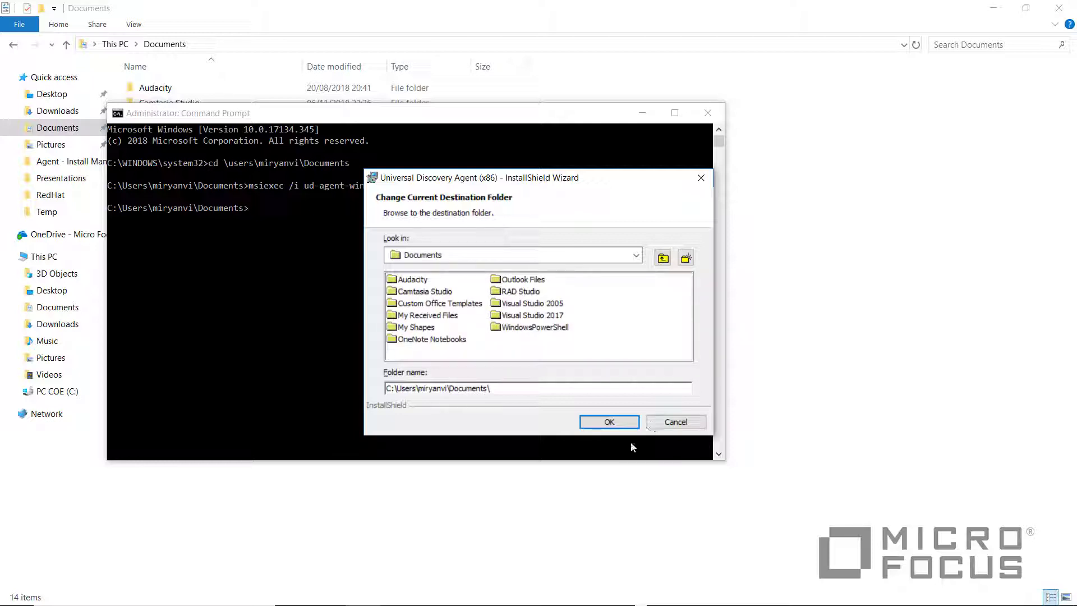
pyautogui.click(609, 422)
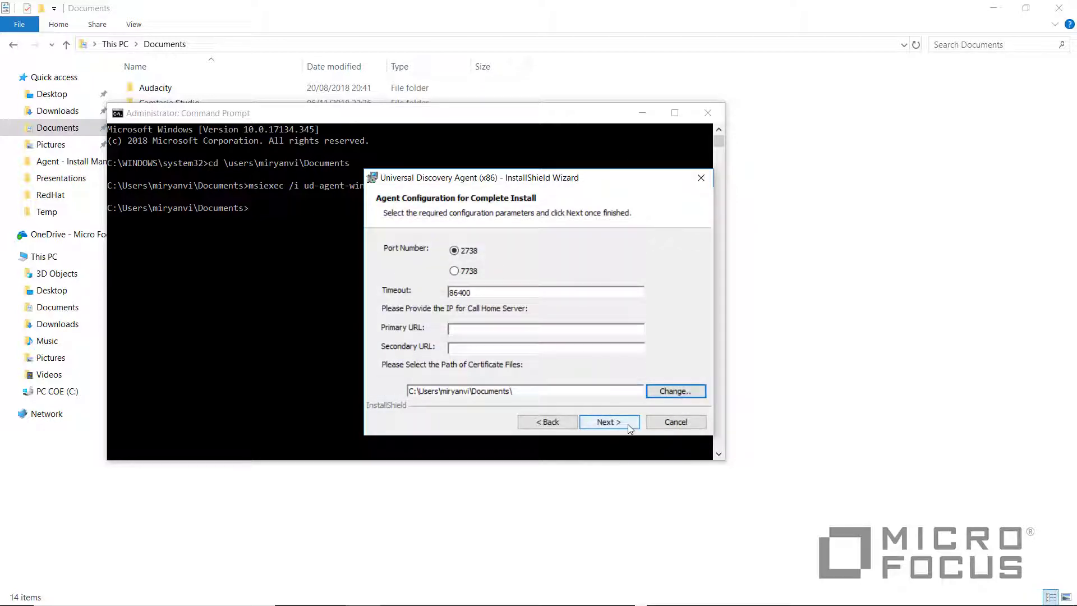
# Step: Keep the port and server settings, turn software utilization mode on, and install the agent
pyautogui.click(608, 422)
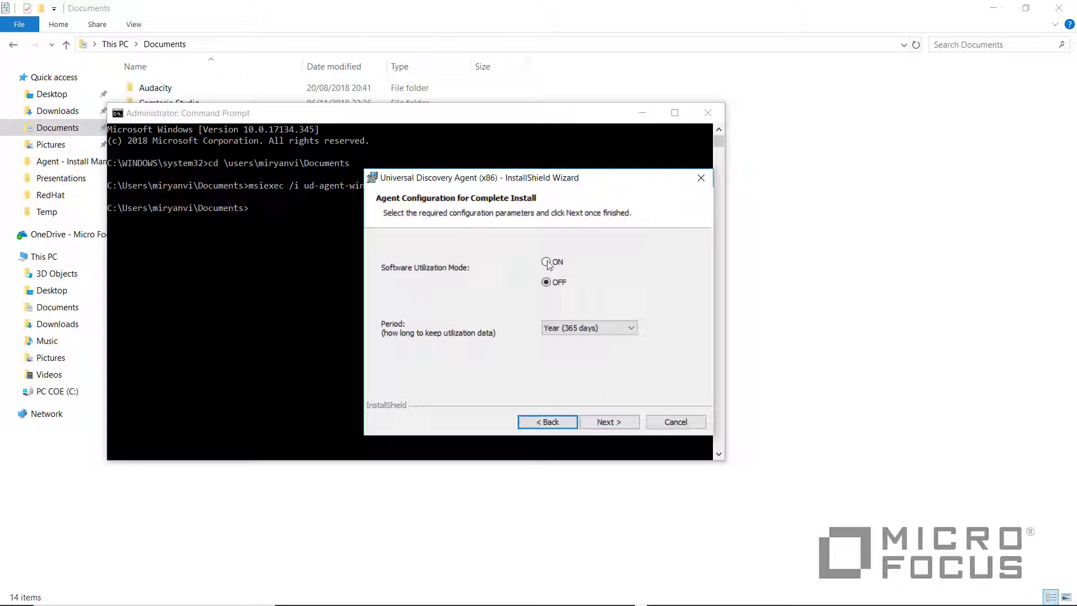
pyautogui.click(546, 261)
pyautogui.click(616, 428)
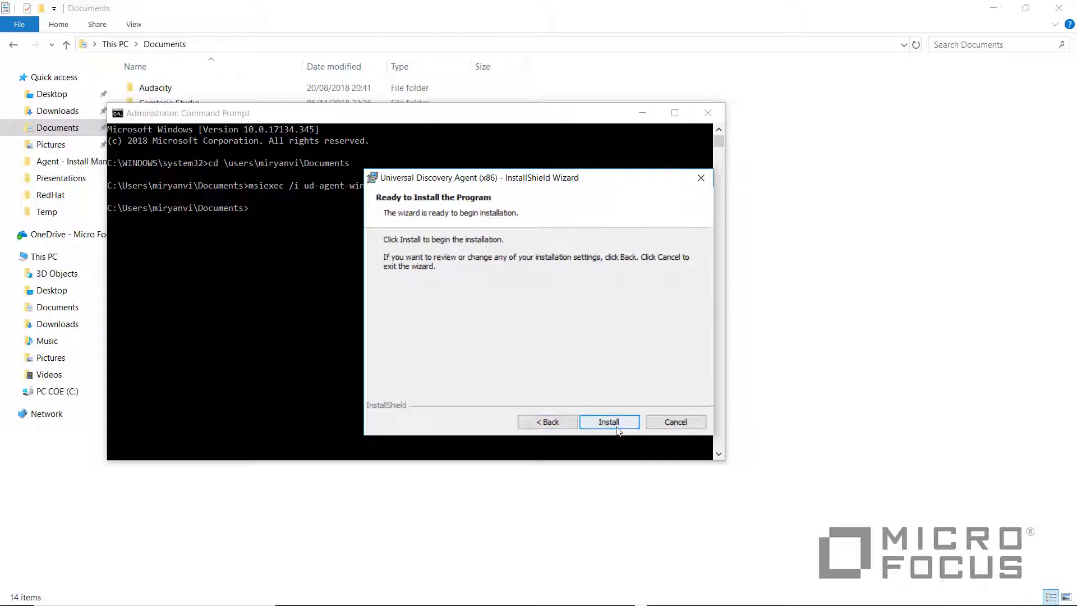
pyautogui.click(617, 428)
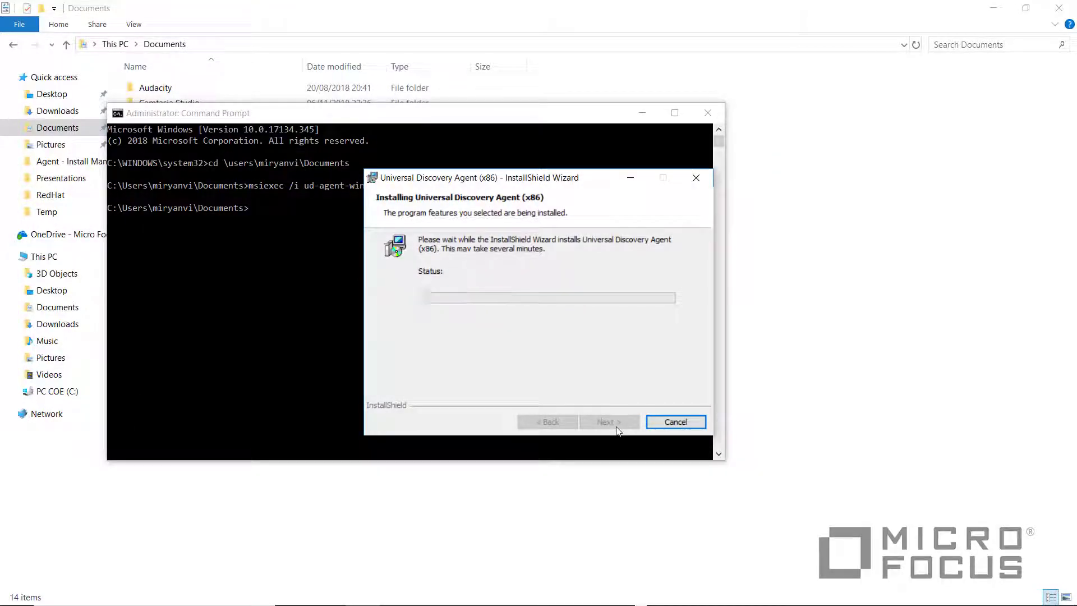
pyautogui.click(616, 429)
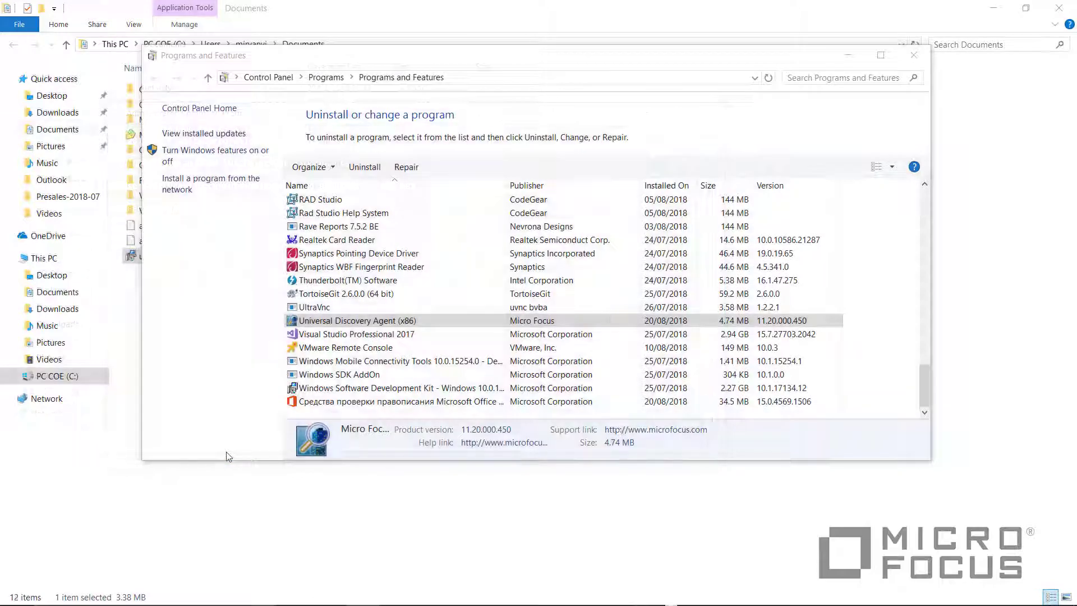
# Step: Select the Universal Discovery Agent (x86) entry, version 11.20.000.450, in Programs and Features
pyautogui.click(357, 322)
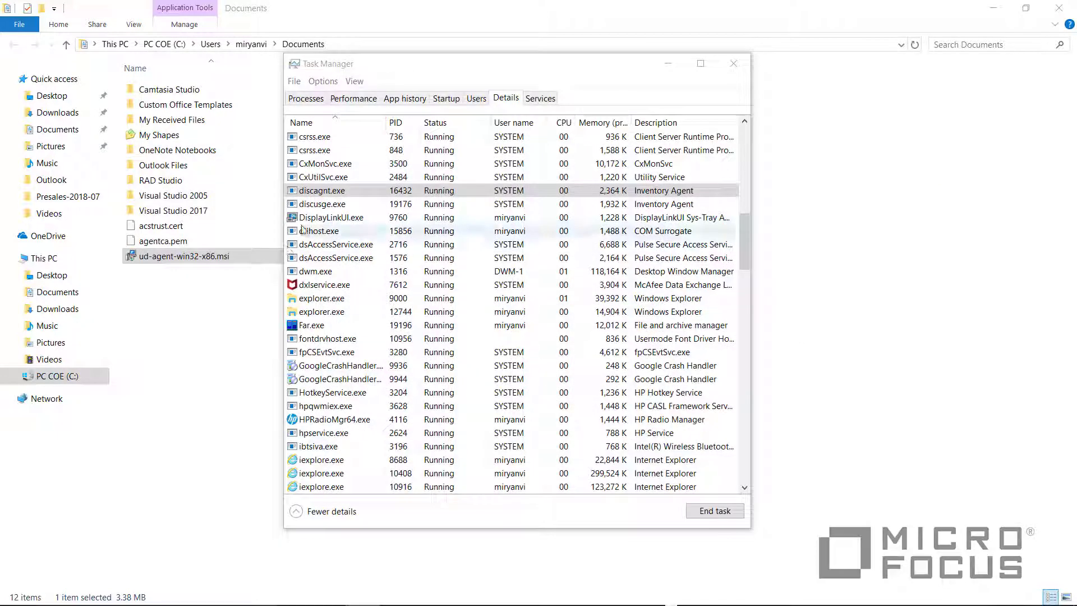
# Step: Select the discagnt.exe Inventory Agent process in Task Manager's Details tab
pyautogui.click(331, 192)
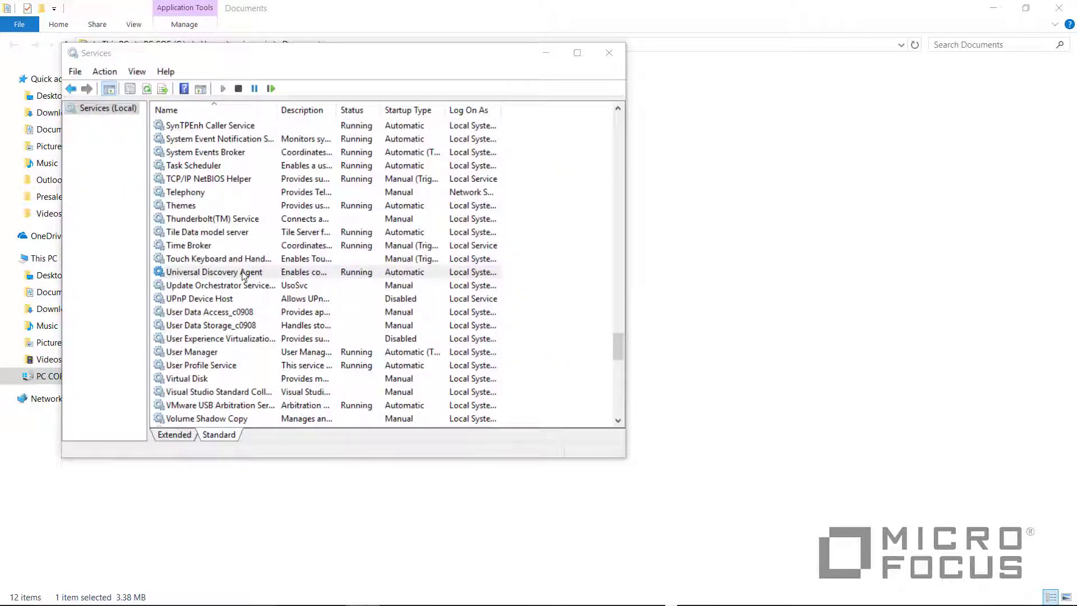
# Step: Review the Universal Discovery Agent service properties (DiscAgent, Automatic startup), then close them
pyautogui.click(243, 275)
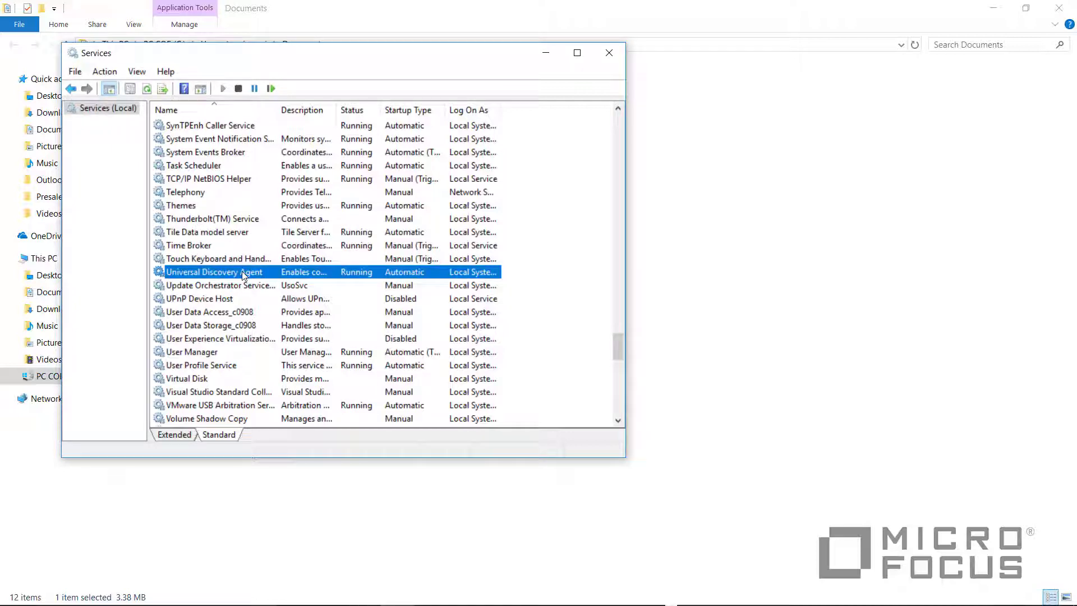
pyautogui.rightClick(242, 271)
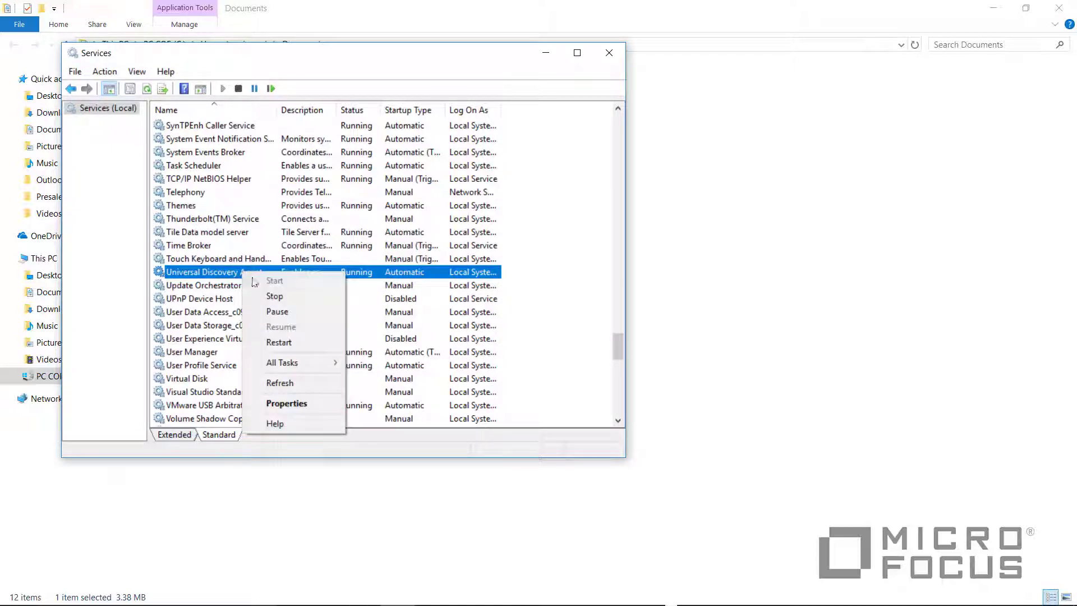
pyautogui.click(293, 404)
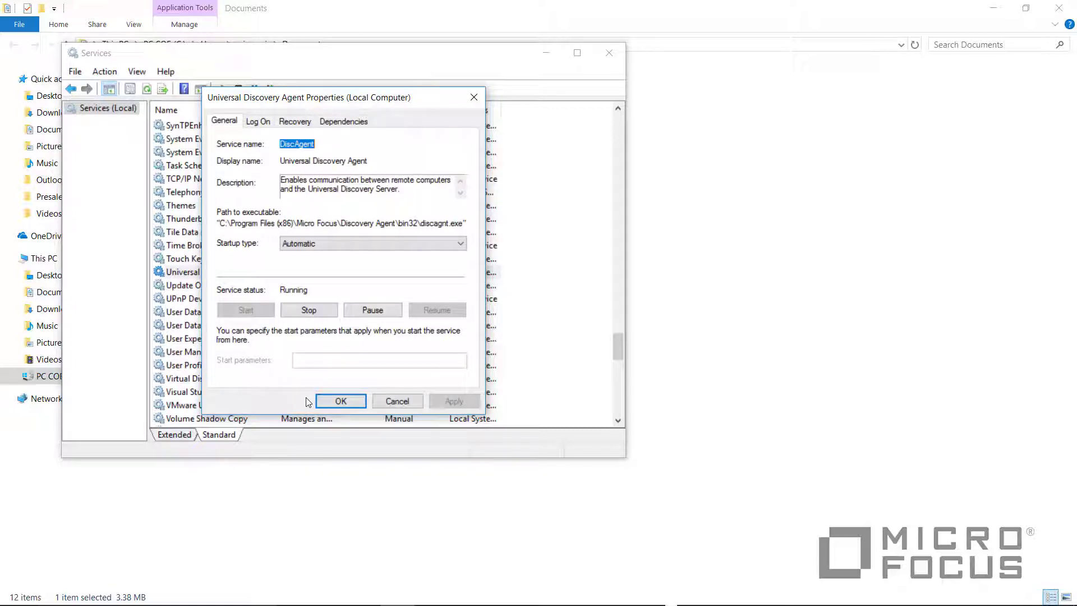
pyautogui.click(474, 98)
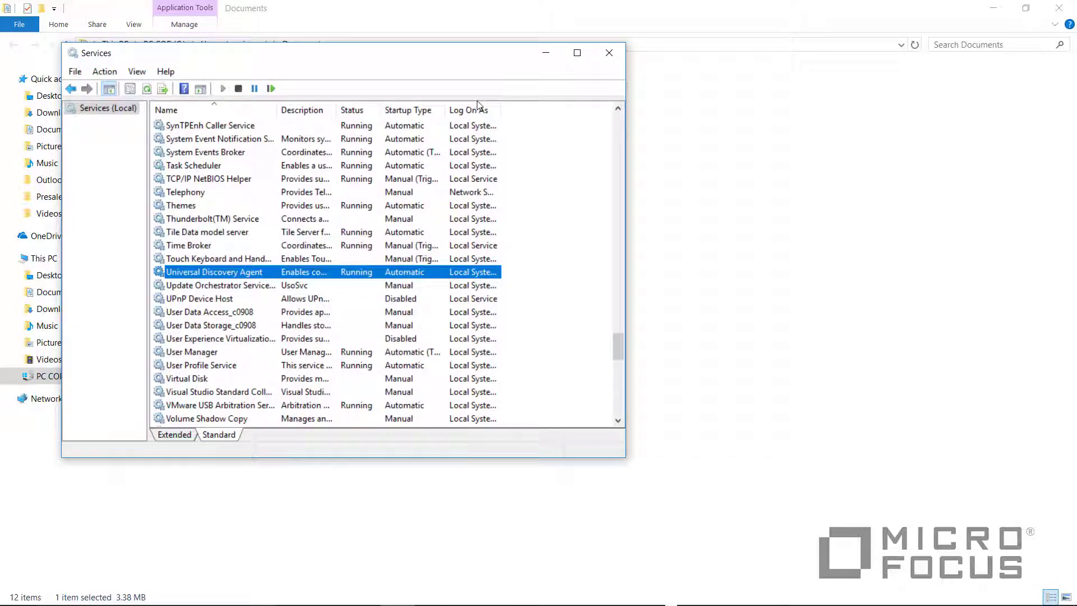